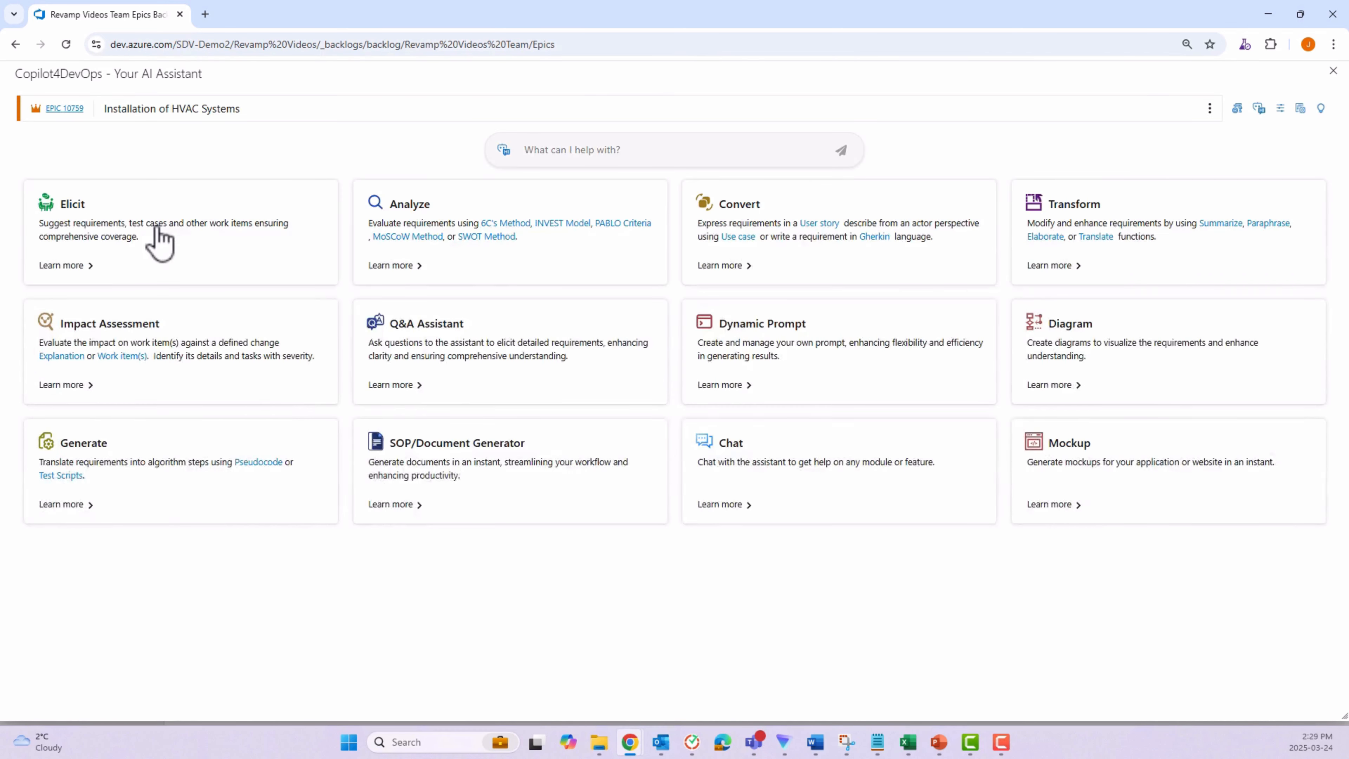
- Set up an elicitation without the parent epic, using the details "Use the attachments for creating Requirements"
click(159, 241)
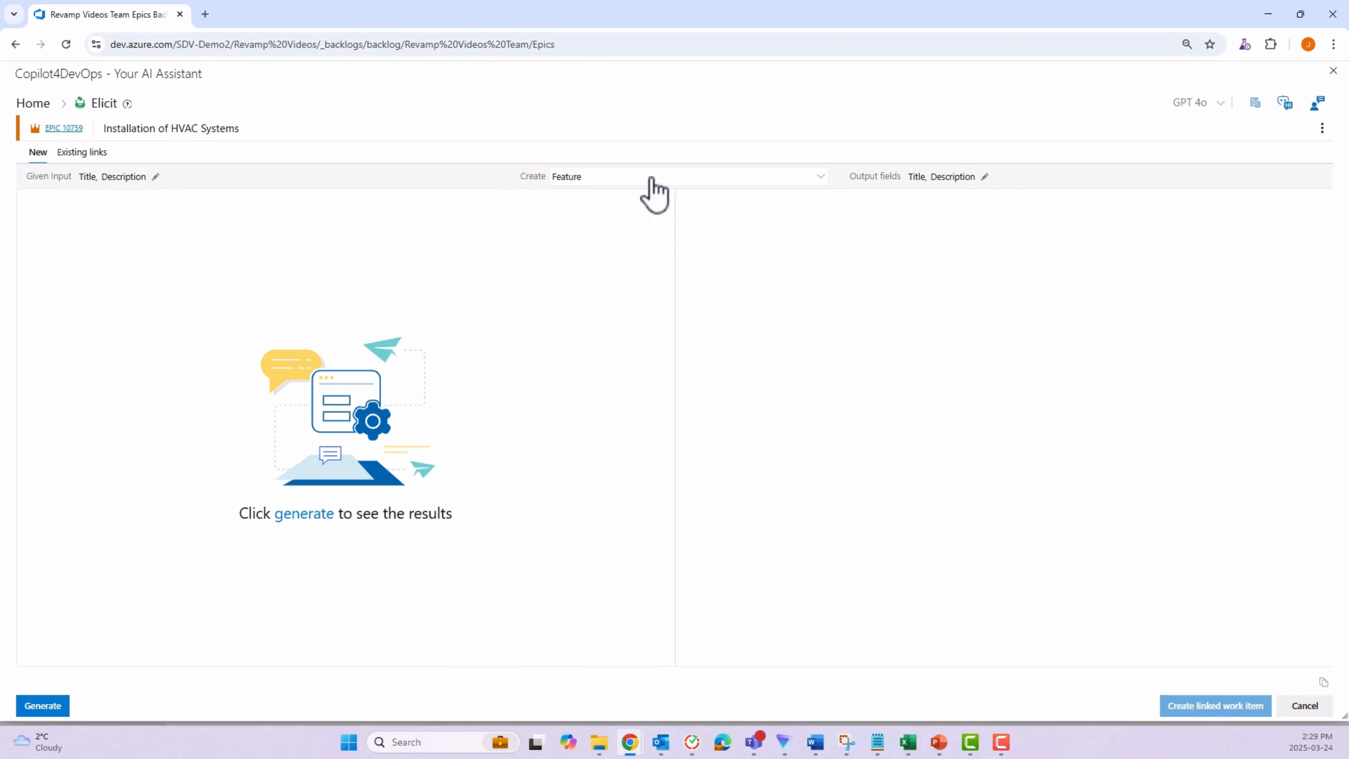
click(1323, 130)
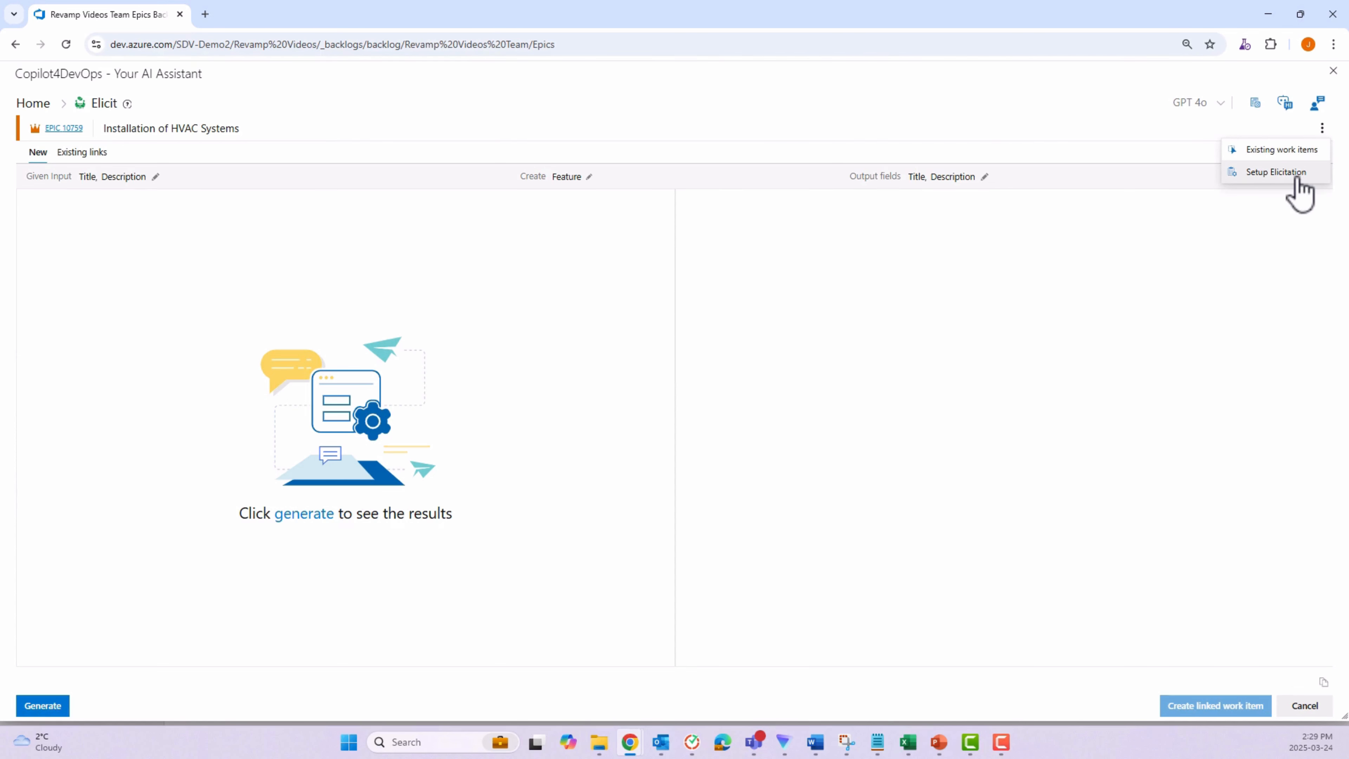
click(1275, 173)
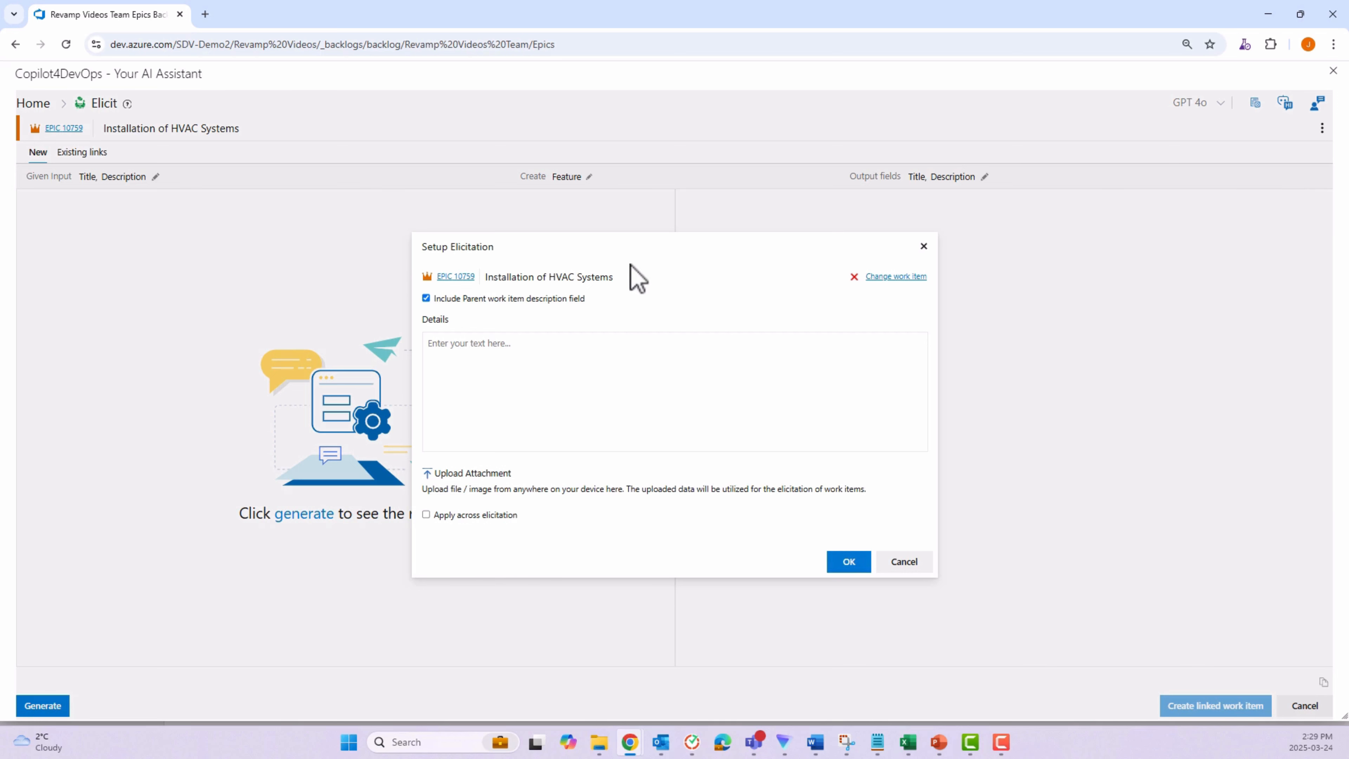
click(861, 277)
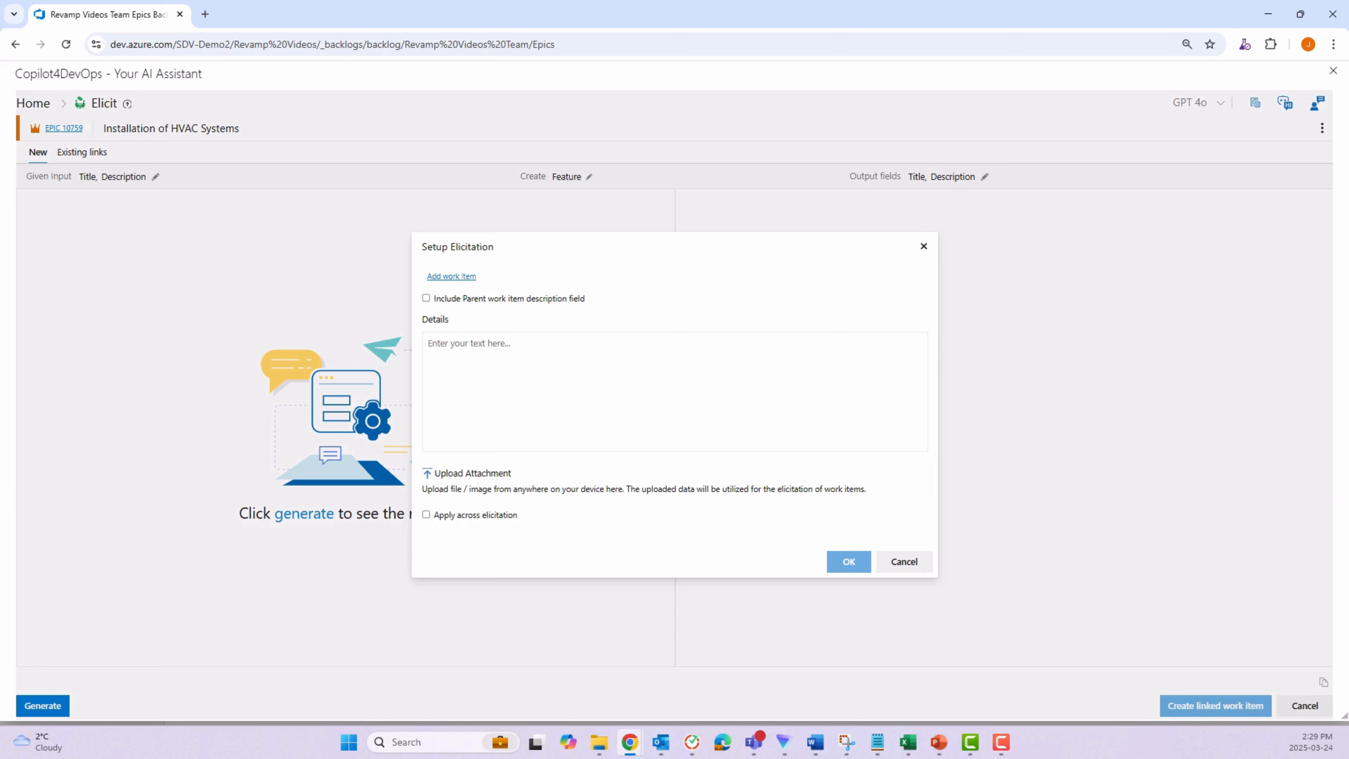
text(Use)
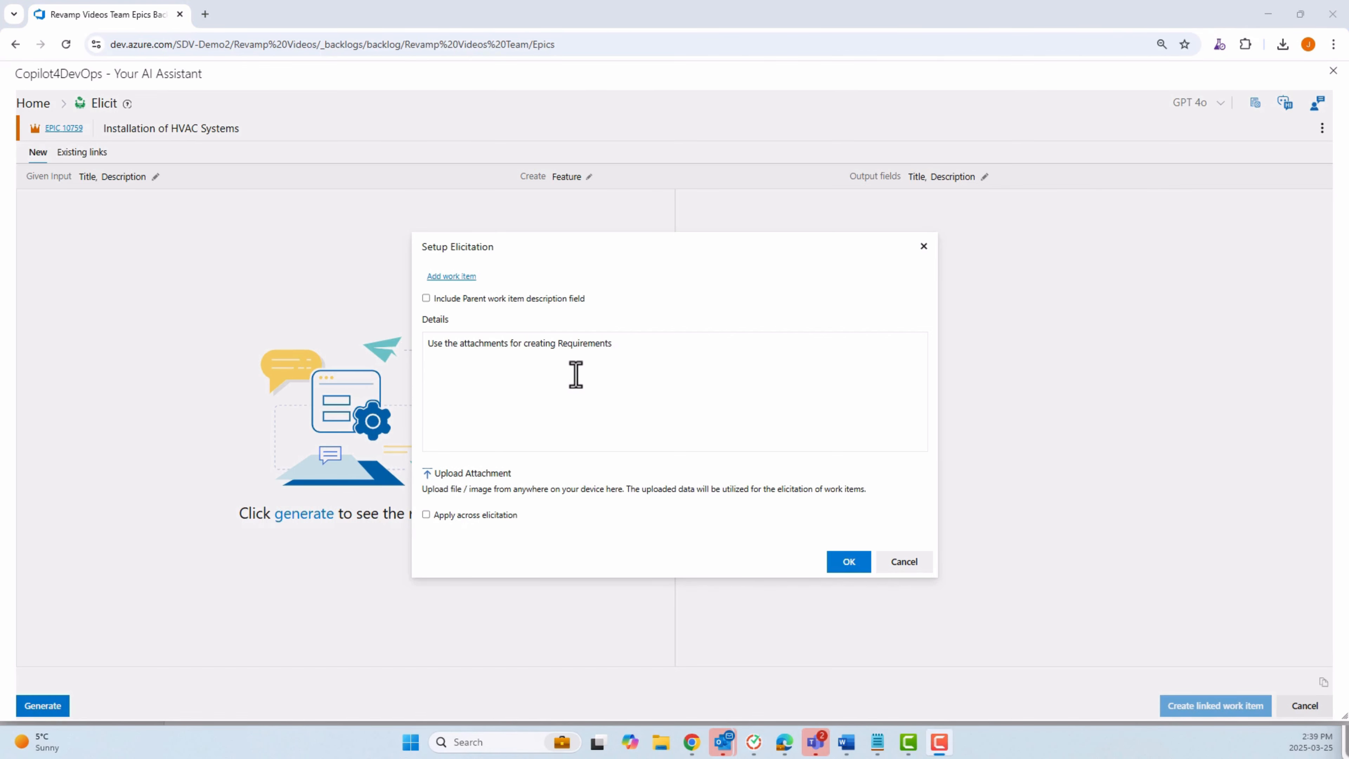
- Attach the Business Req Document file to the elicitation setup and apply the setup across elicitation
click(465, 473)
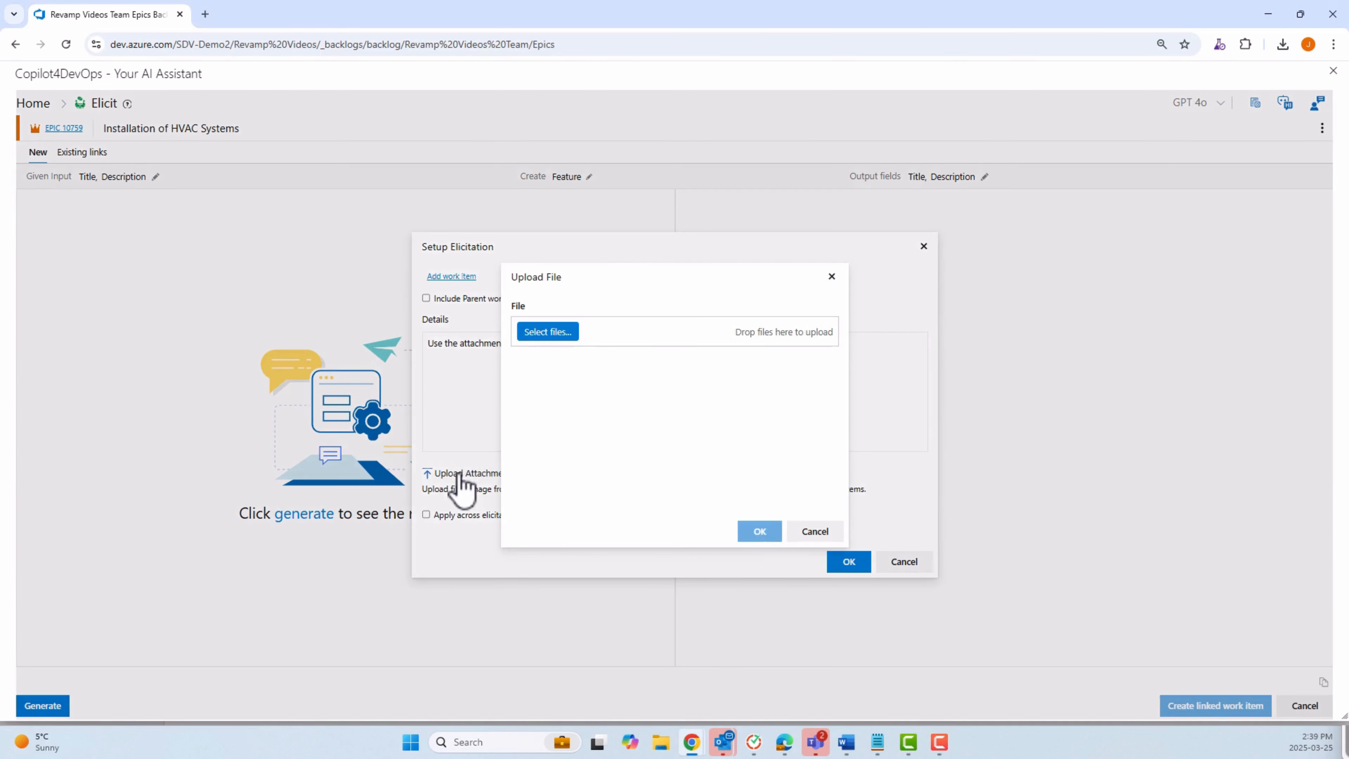
click(544, 335)
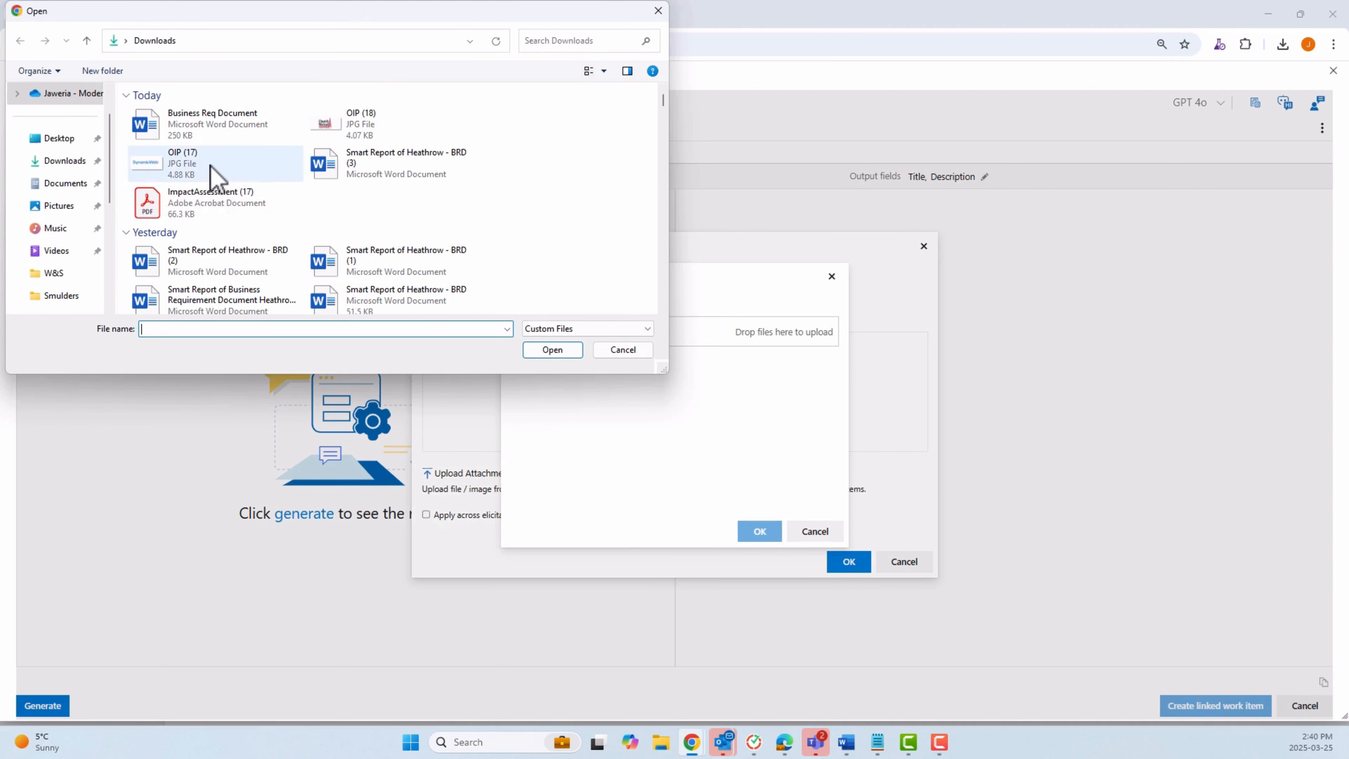
click(228, 133)
click(552, 350)
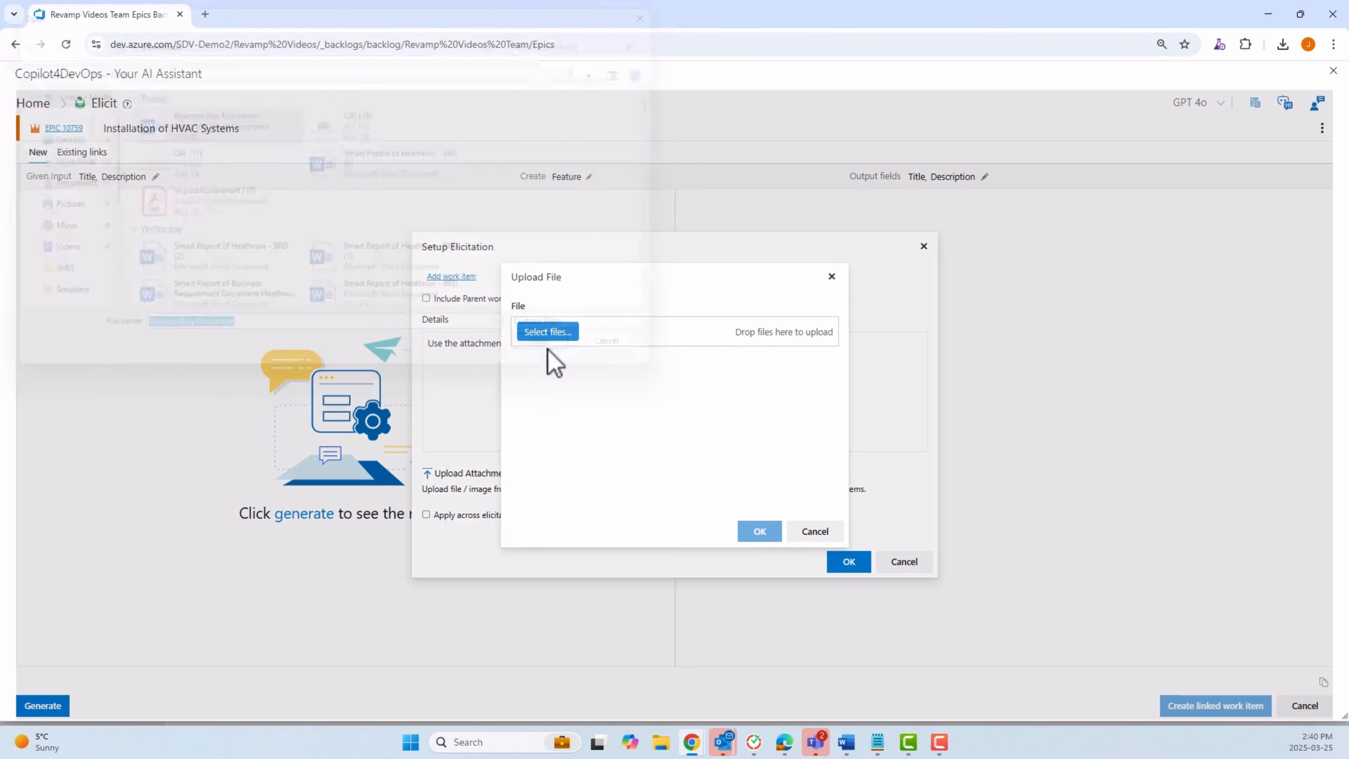
click(759, 531)
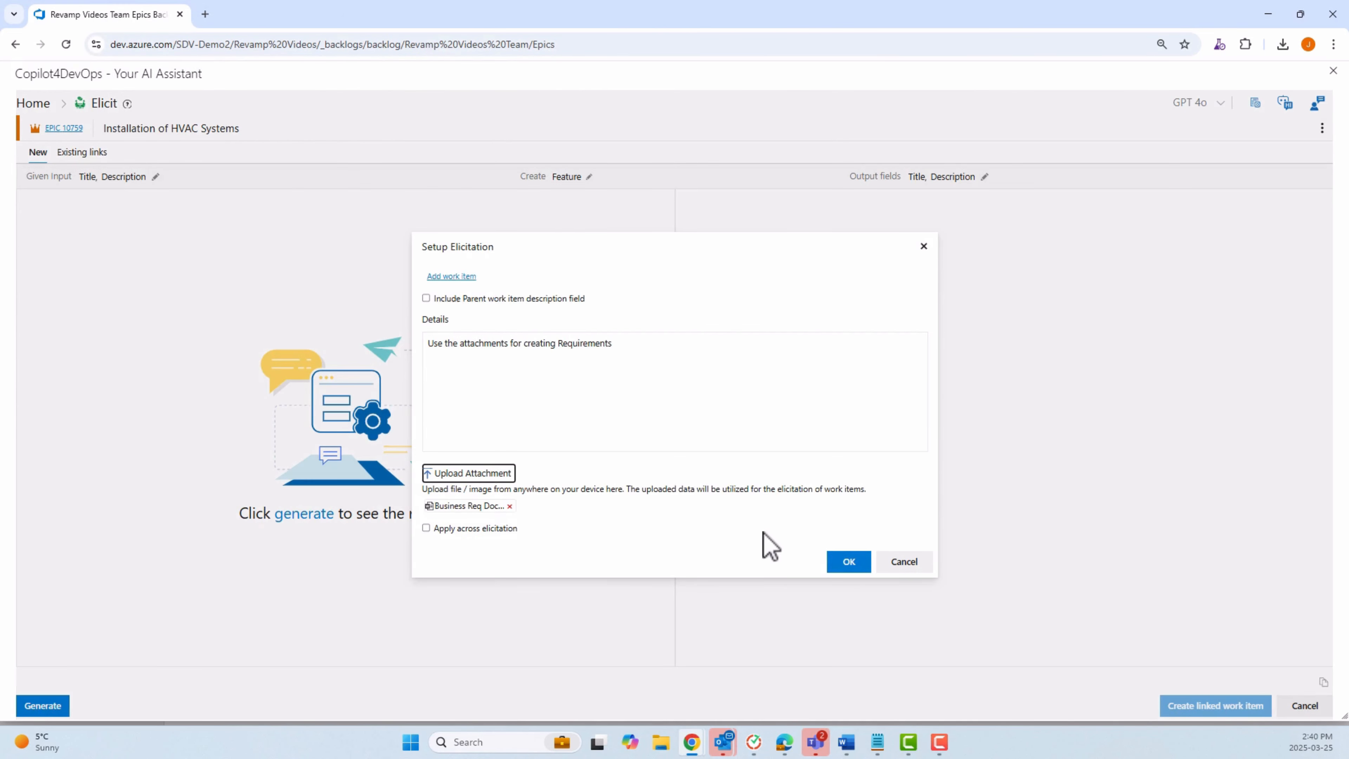
click(505, 528)
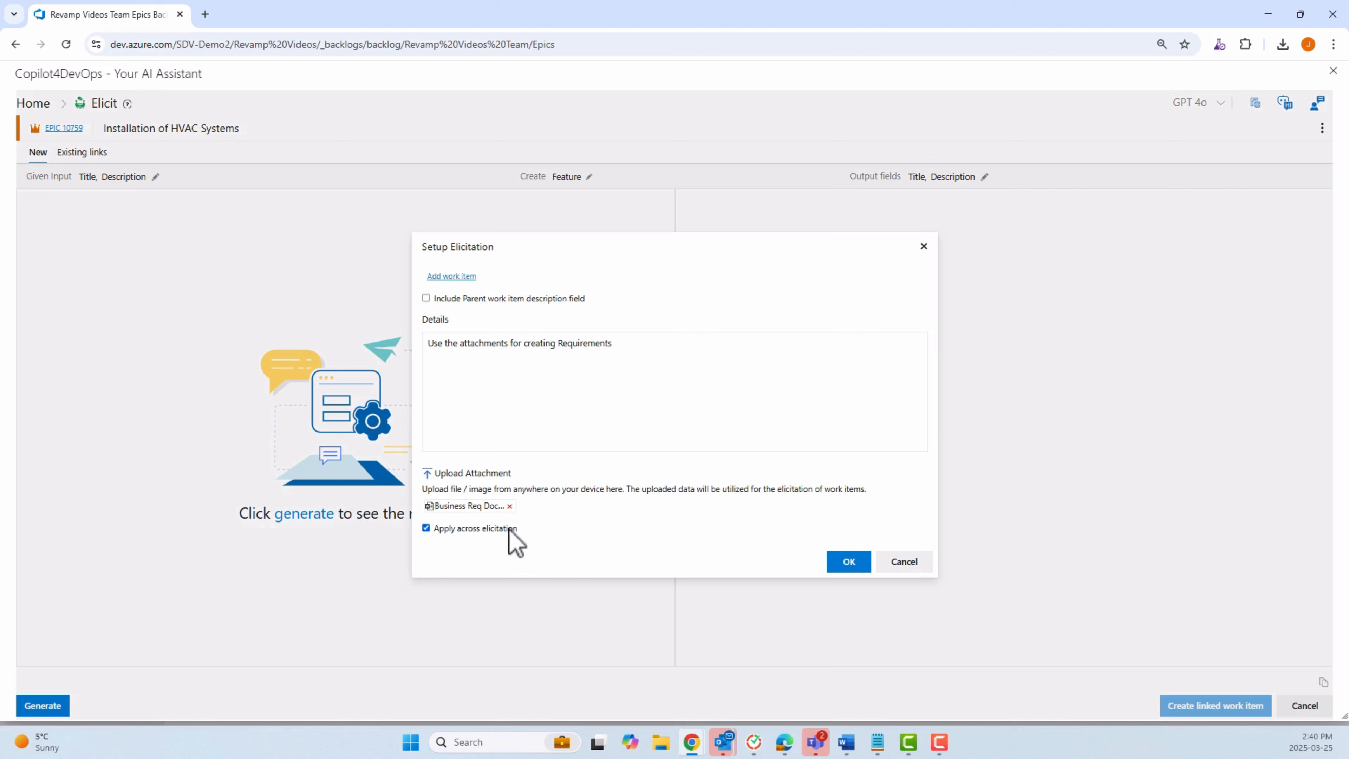
click(848, 564)
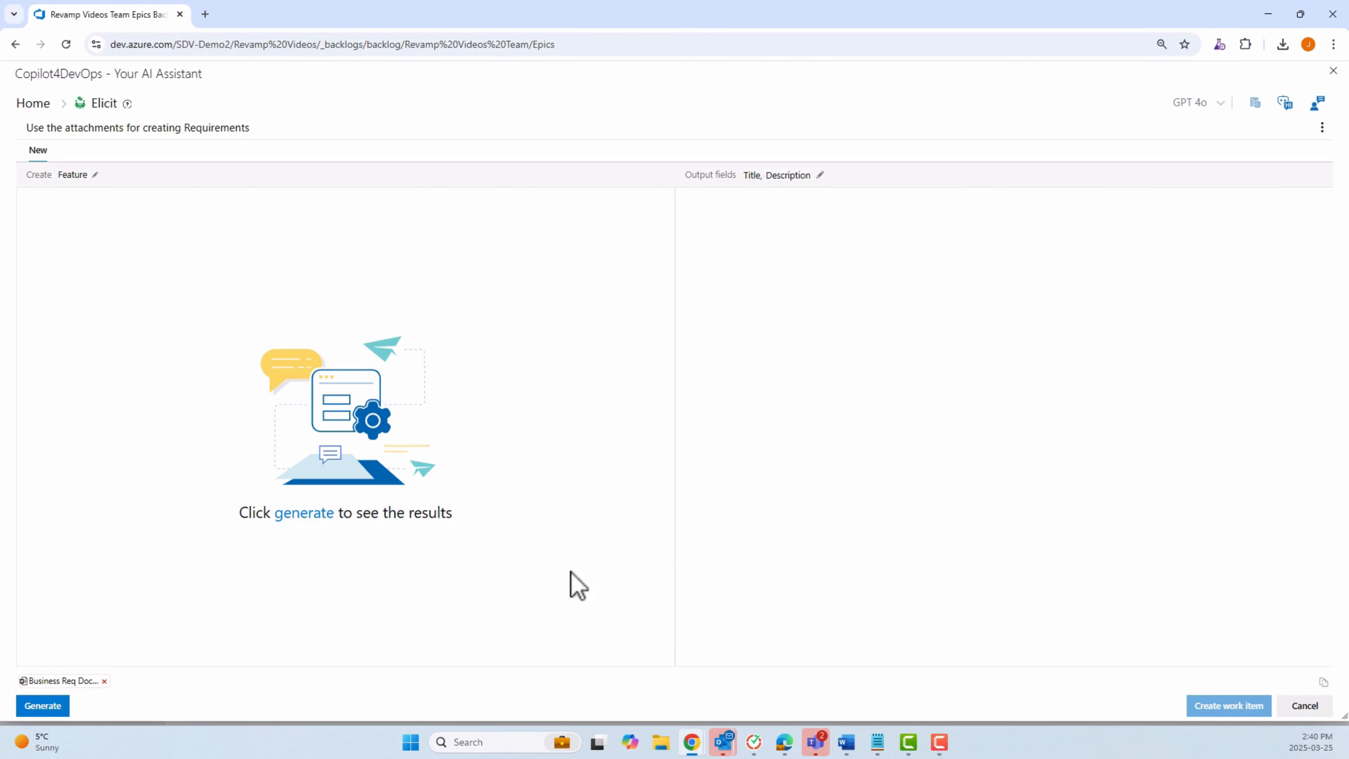
- Set the work item type to Epic and generate suggestions from the attachment
click(137, 180)
click(137, 179)
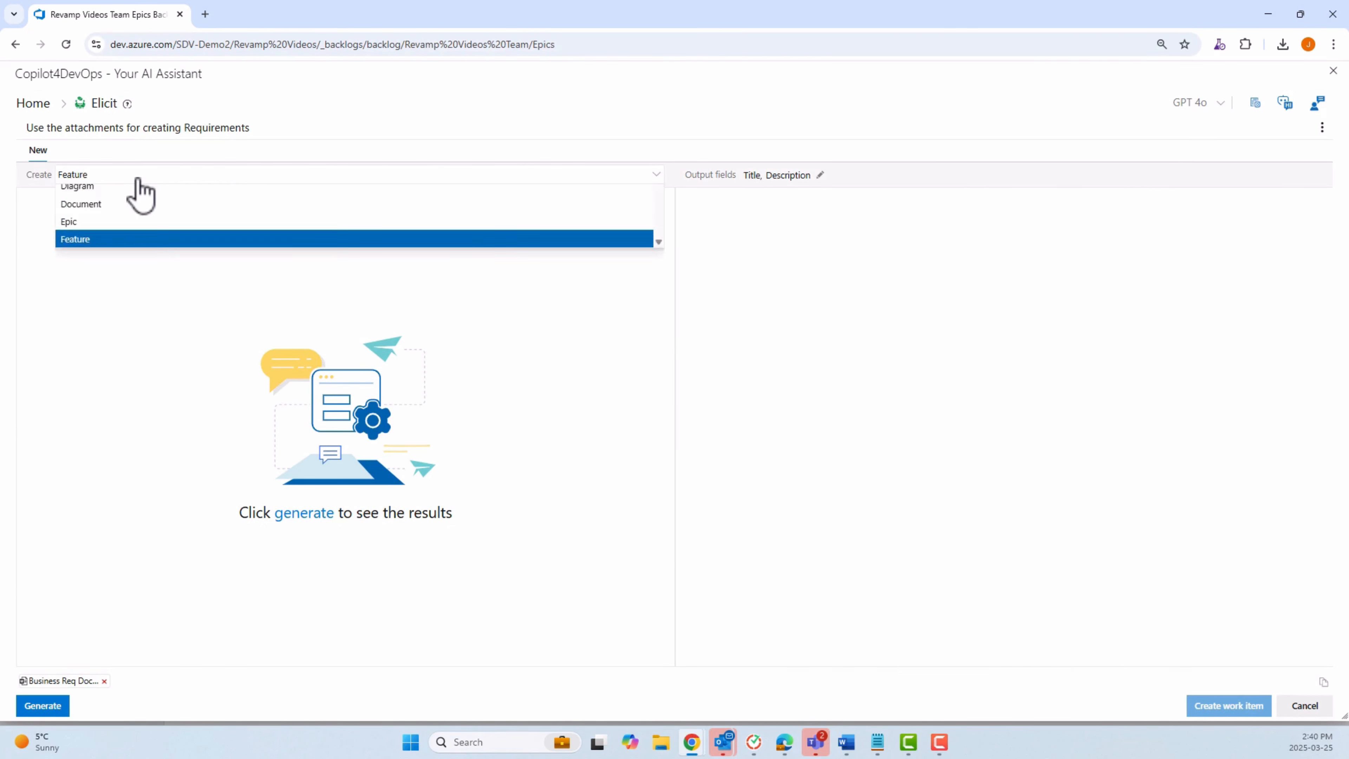
click(109, 284)
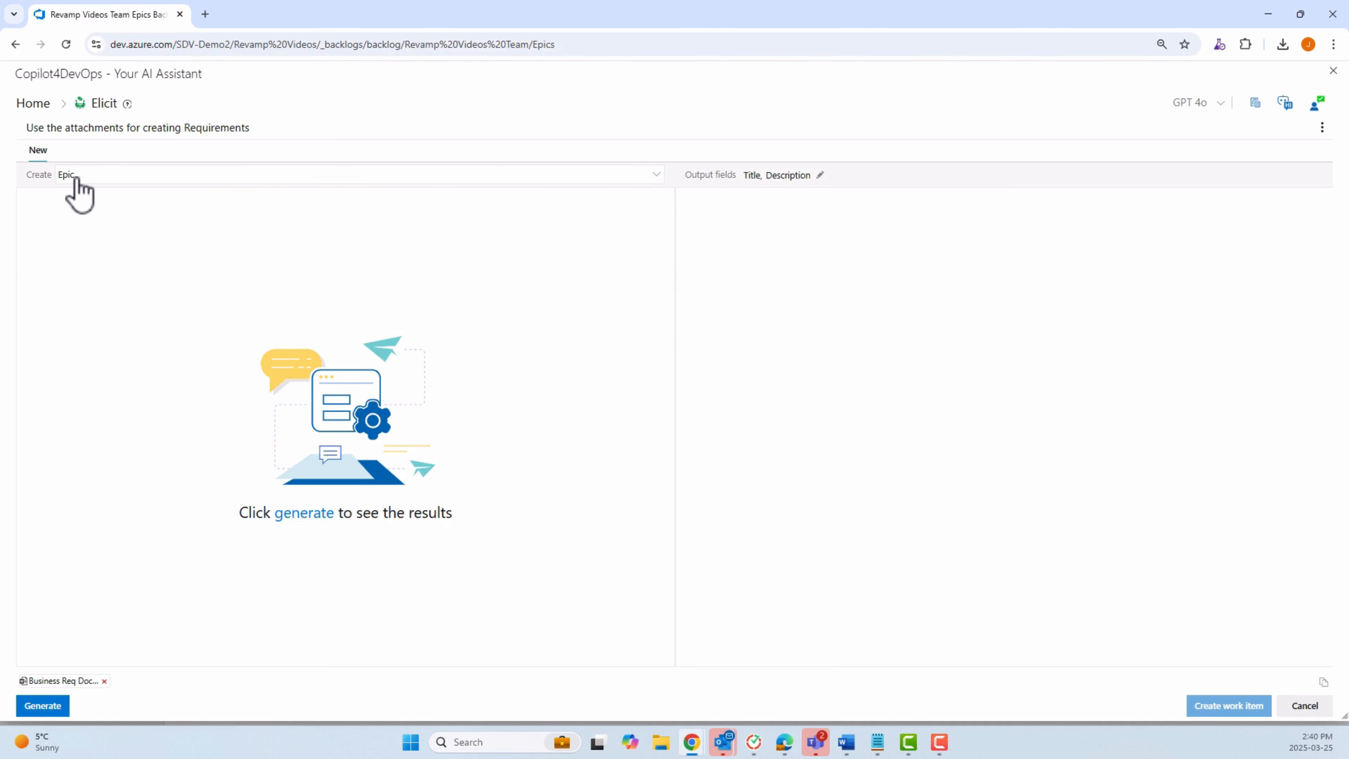
click(308, 513)
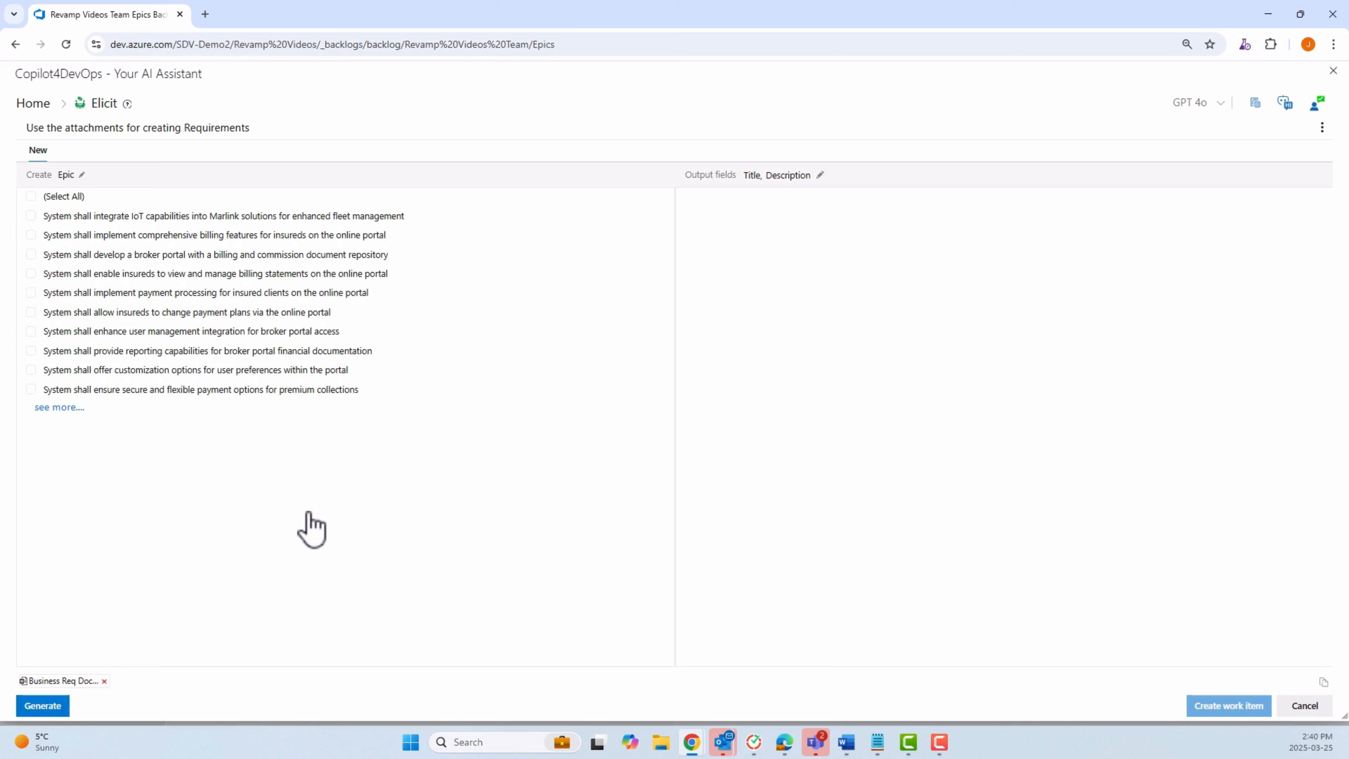
- Create work items from the suggested IoT fleet management, insured billing features and broker portal repository epics, and review the created IoT epic
click(149, 216)
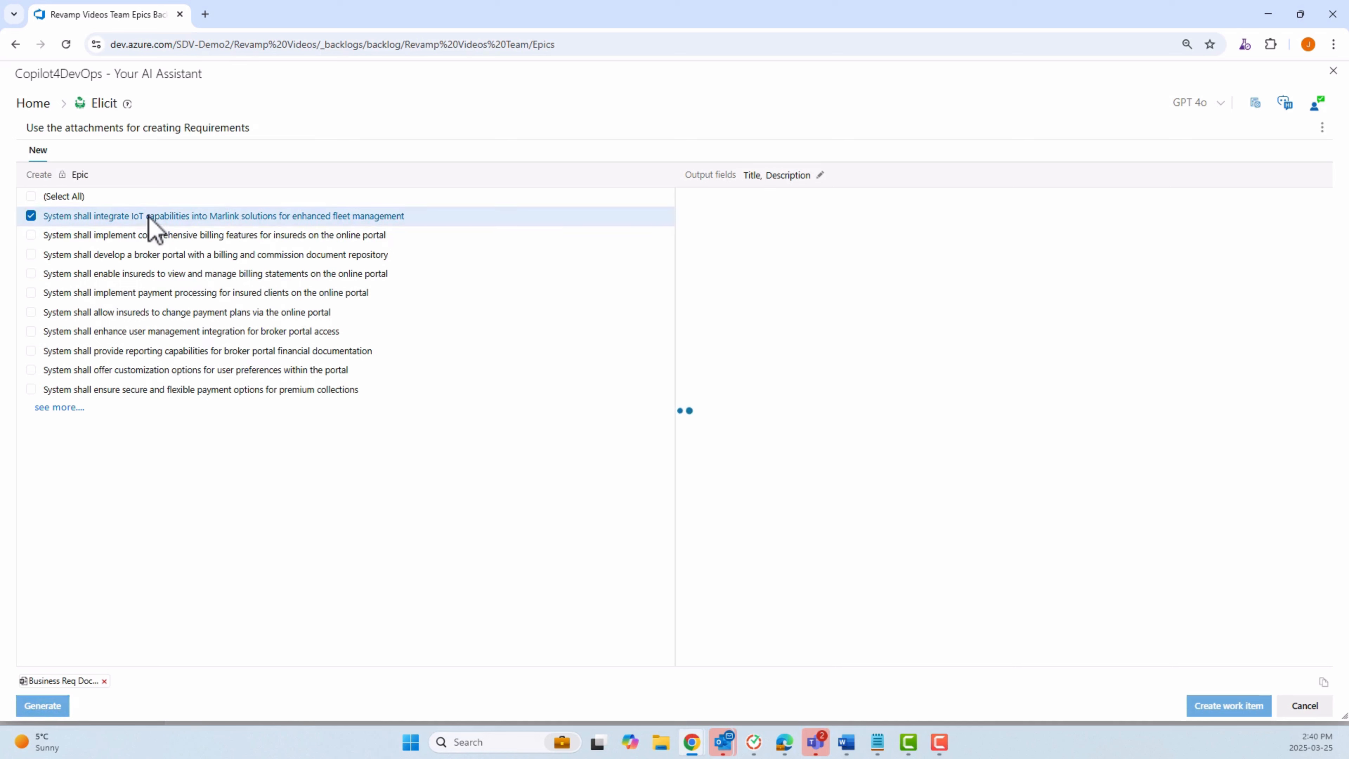
click(139, 235)
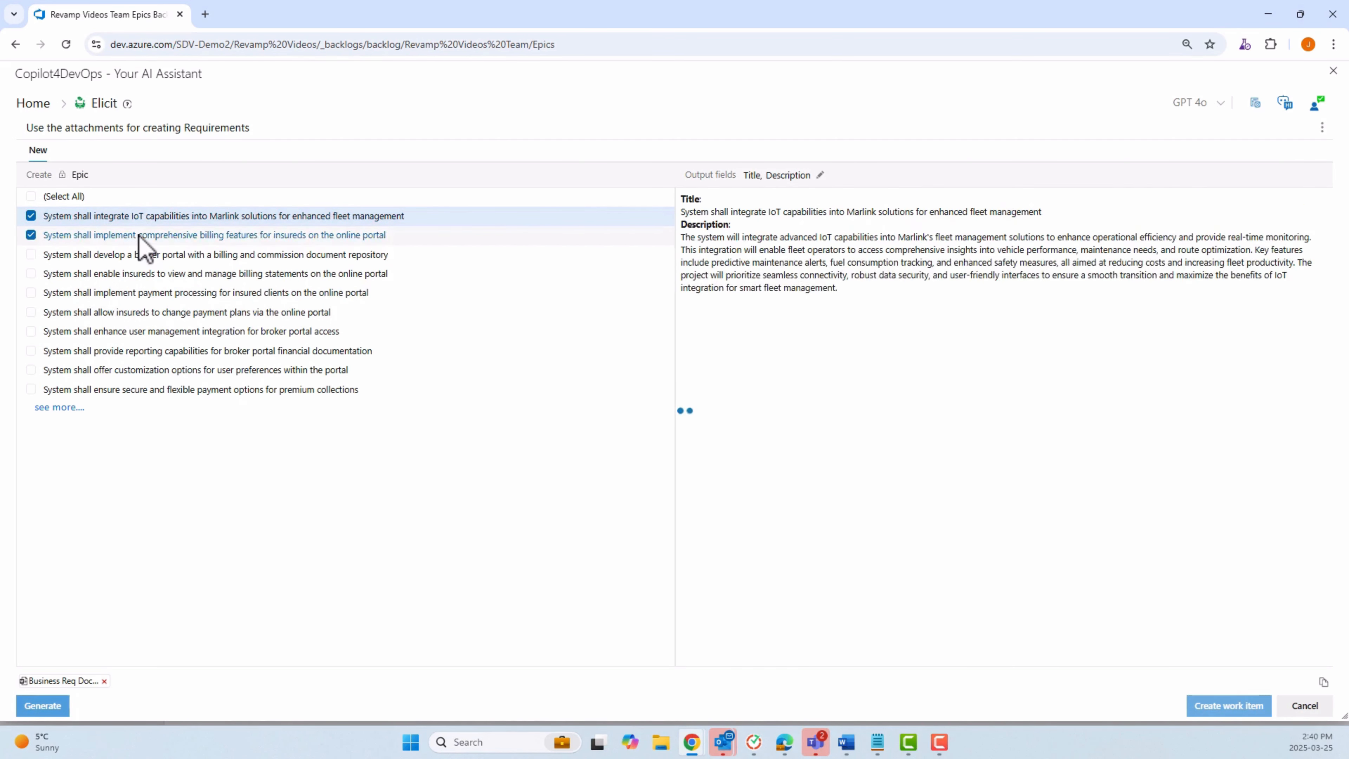
click(132, 258)
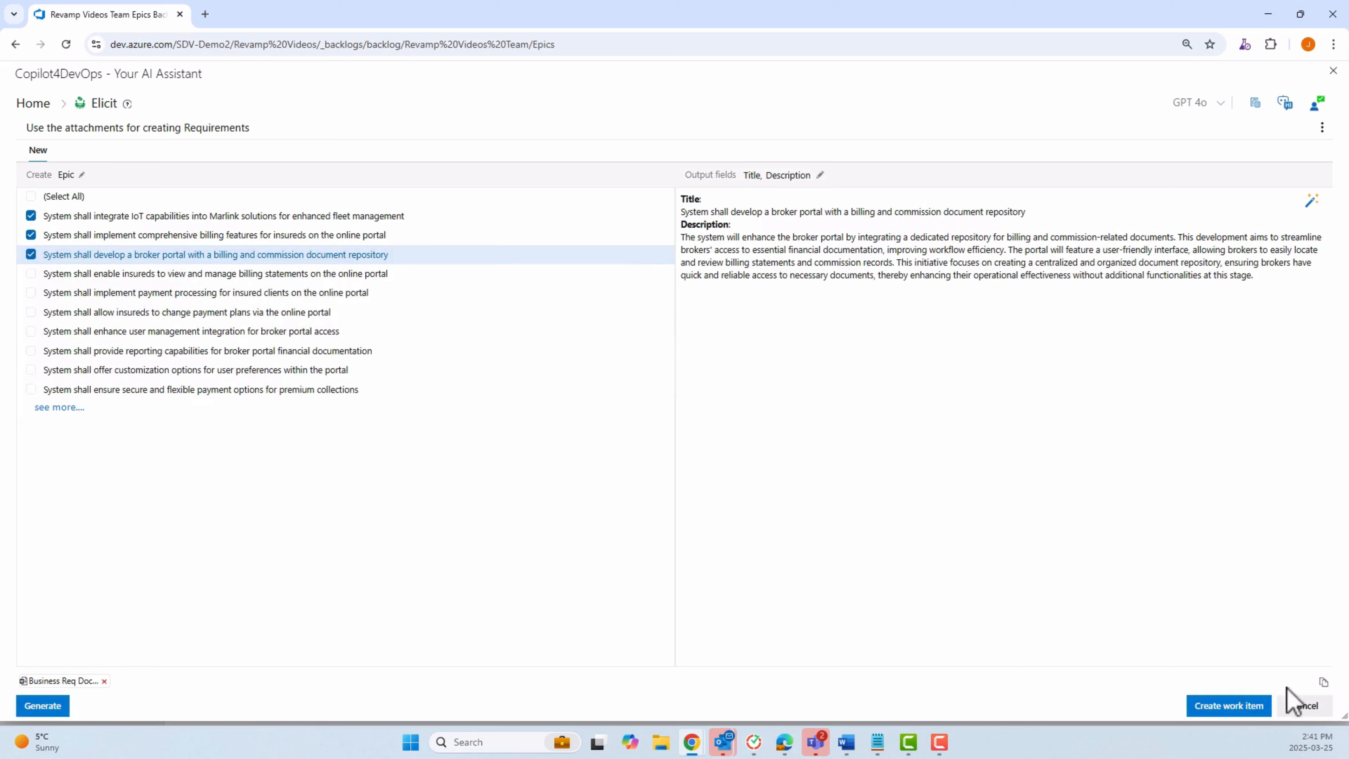
click(1246, 708)
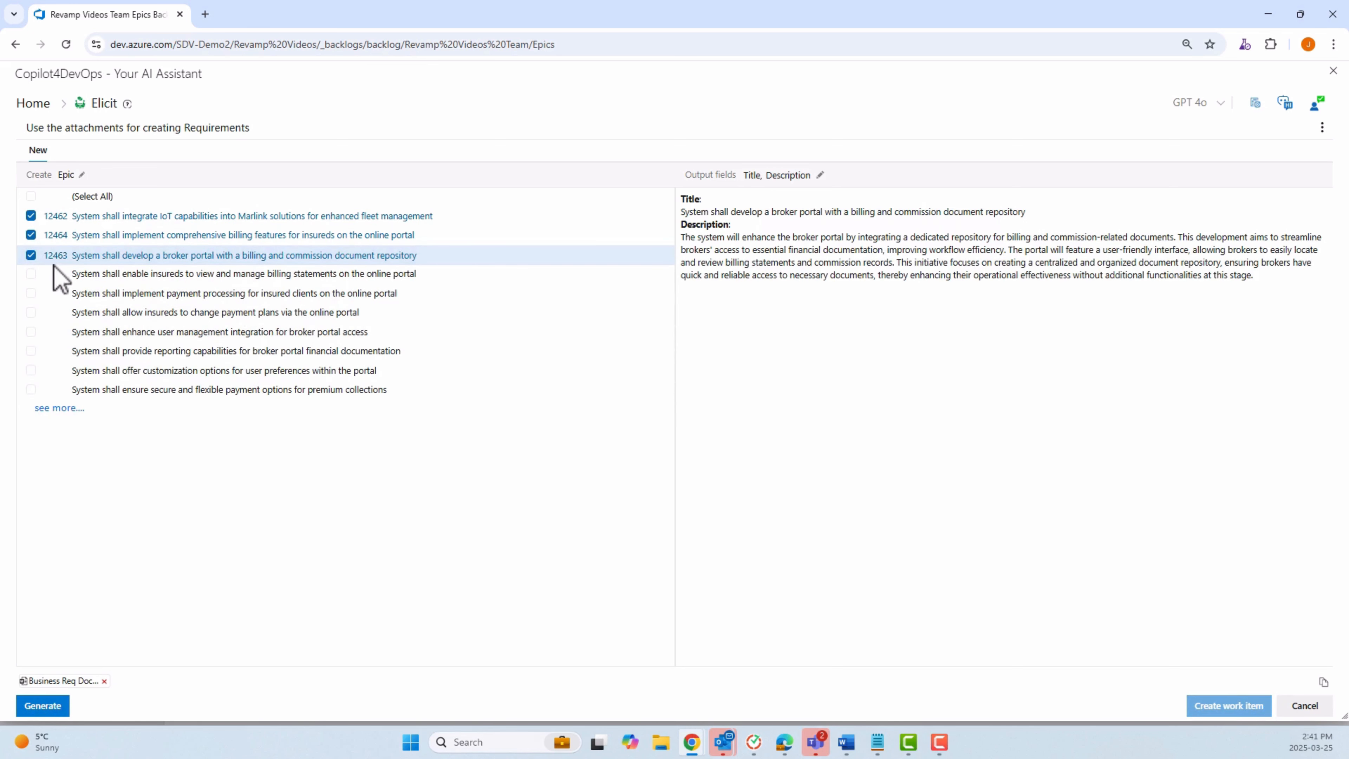
click(56, 217)
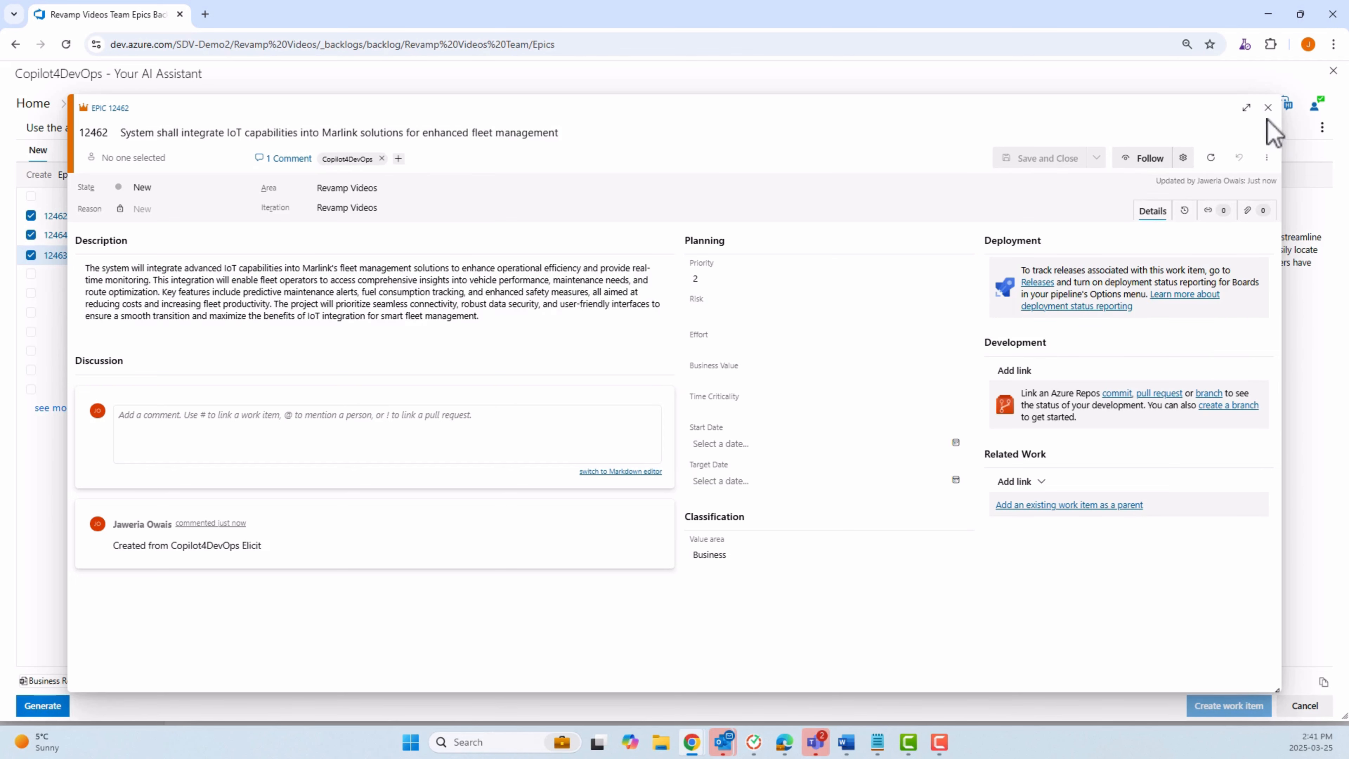
click(1268, 107)
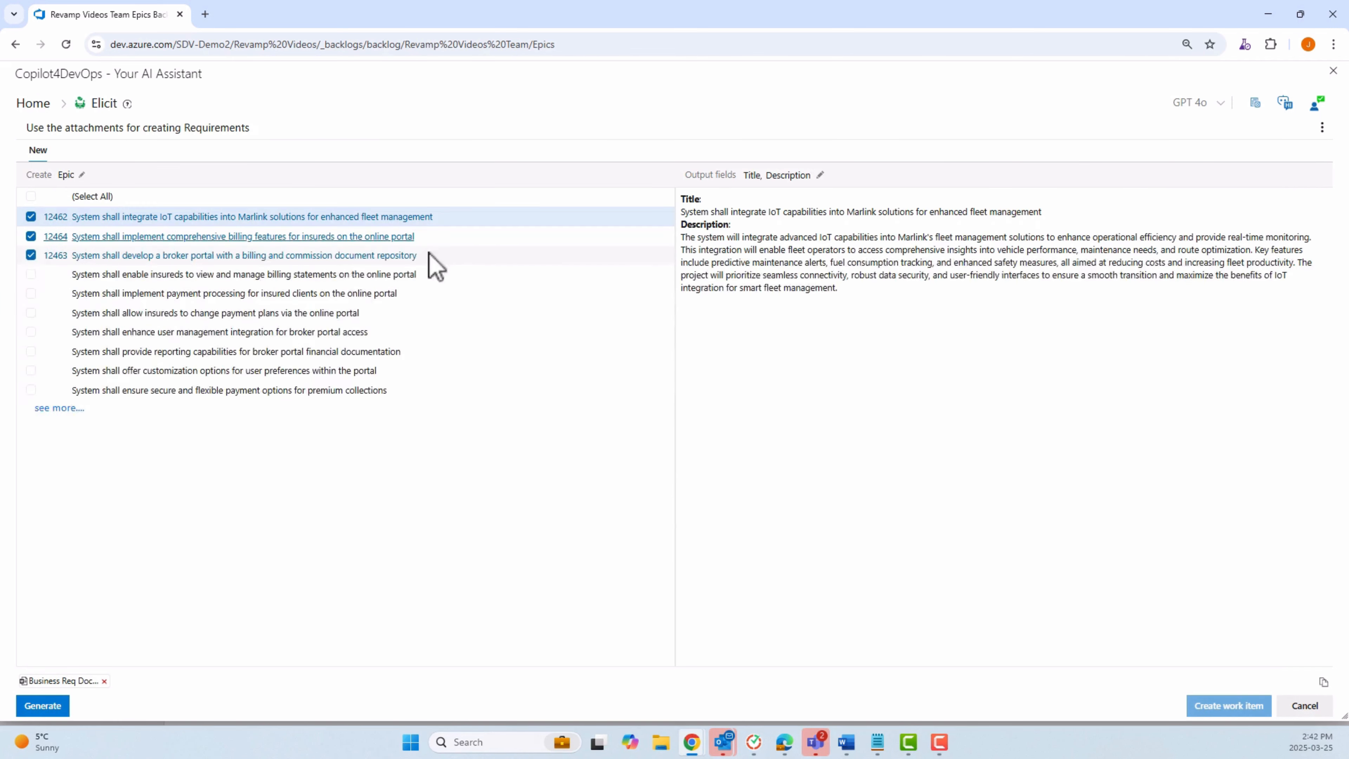
- Generate features for the comprehensive billing features epic and select "Enable Insureds to View and Manage Billing Statements on Online Portal"
click(343, 234)
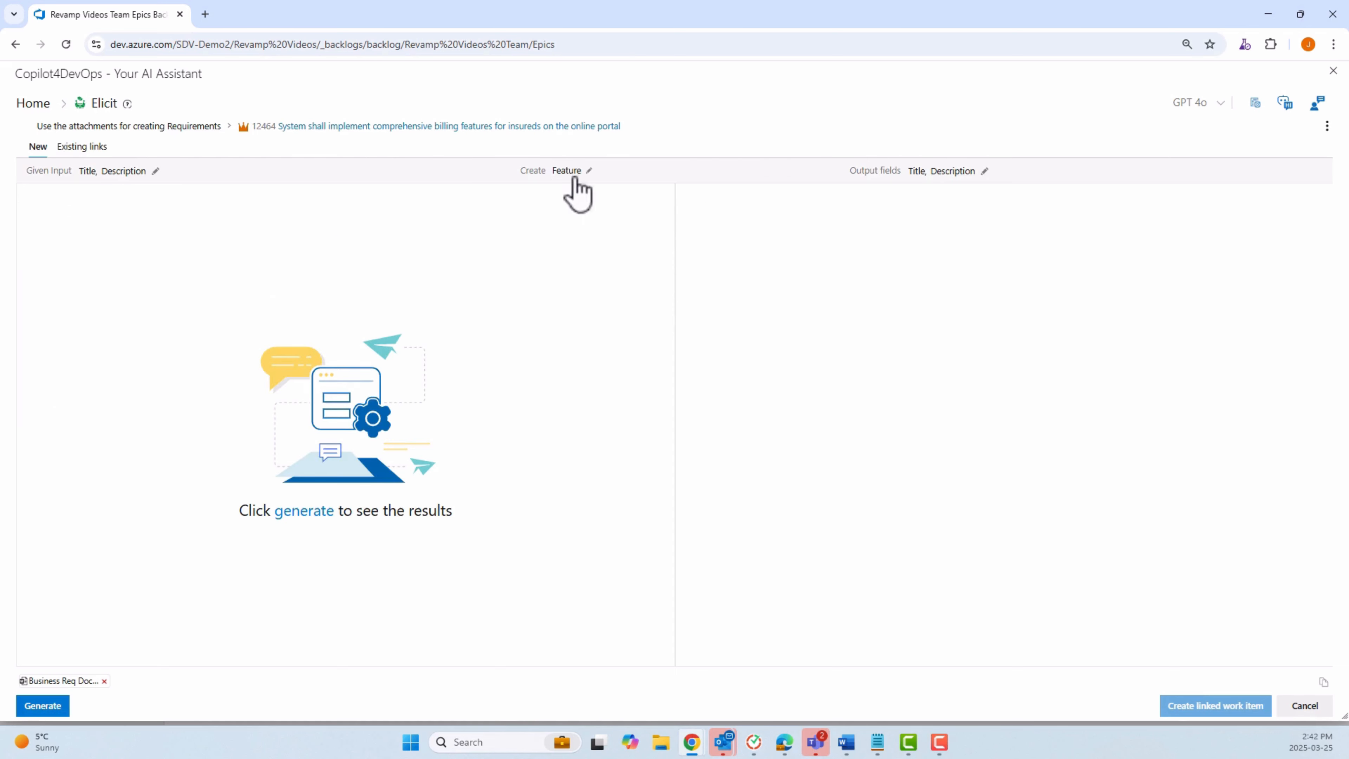
click(313, 511)
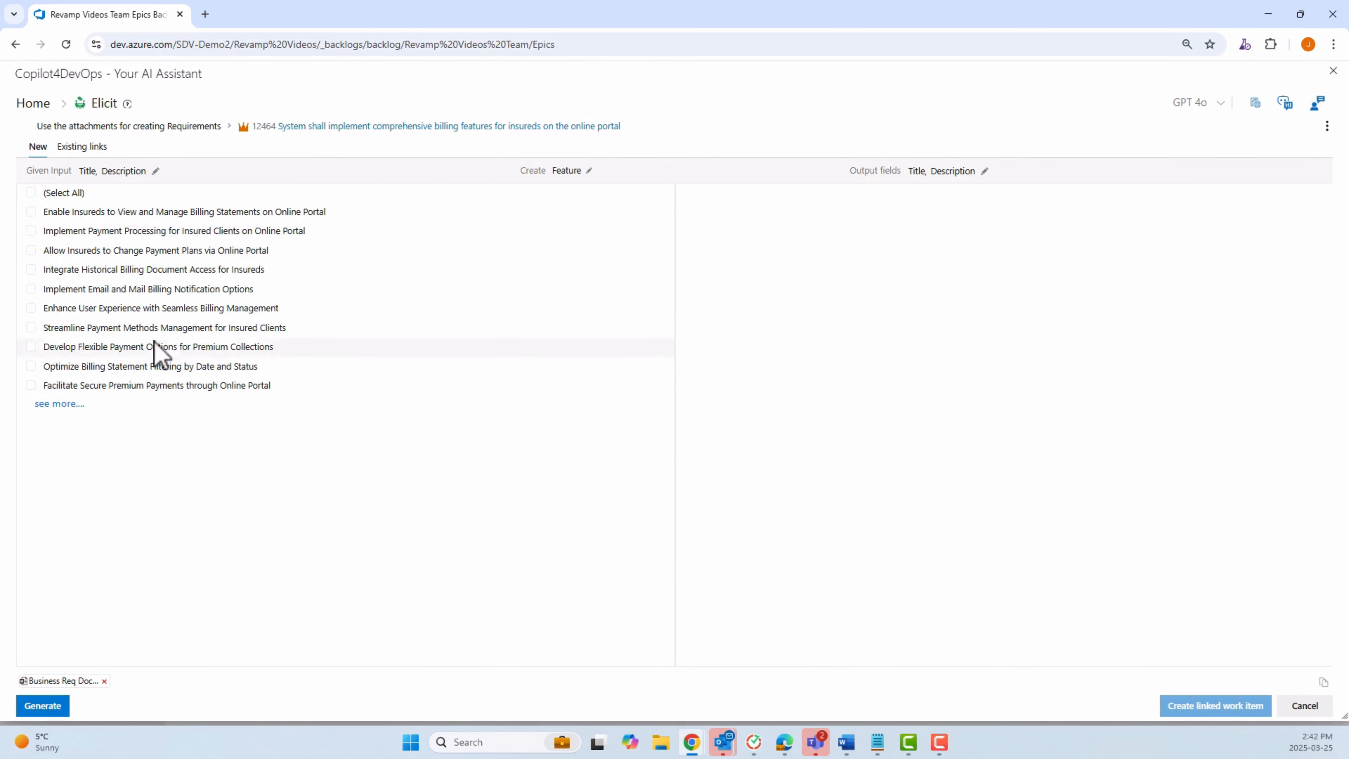
click(155, 215)
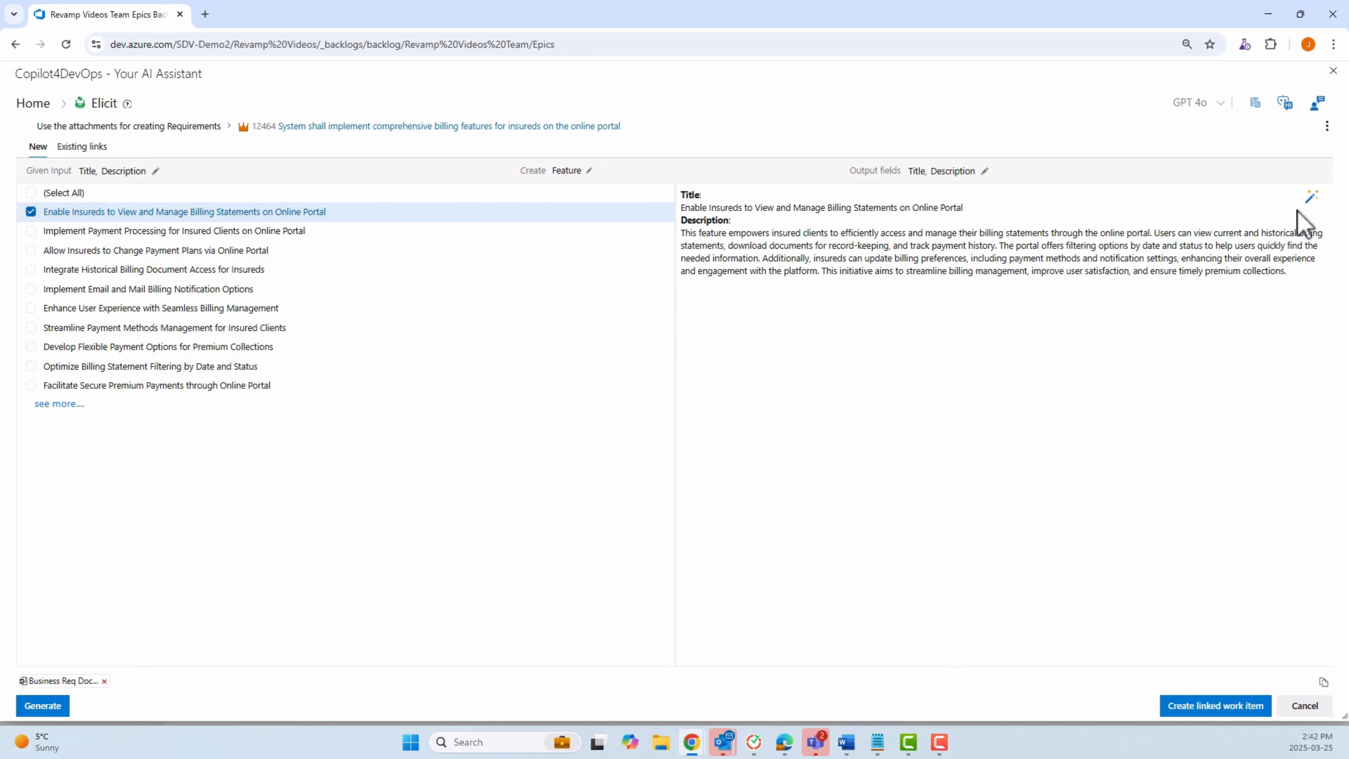
- Open the selected feature for AI editing, request improvement suggestions and apply the one for the Description
click(1312, 203)
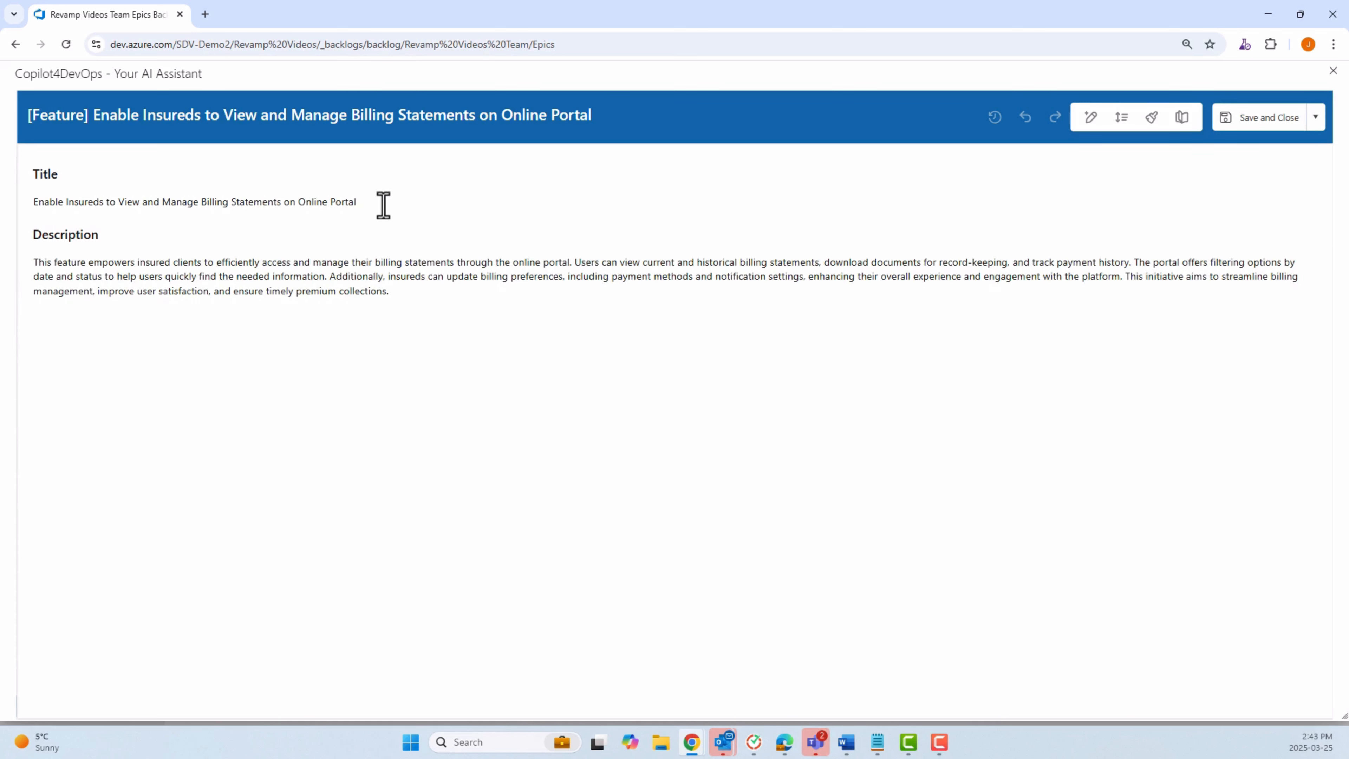
click(1086, 123)
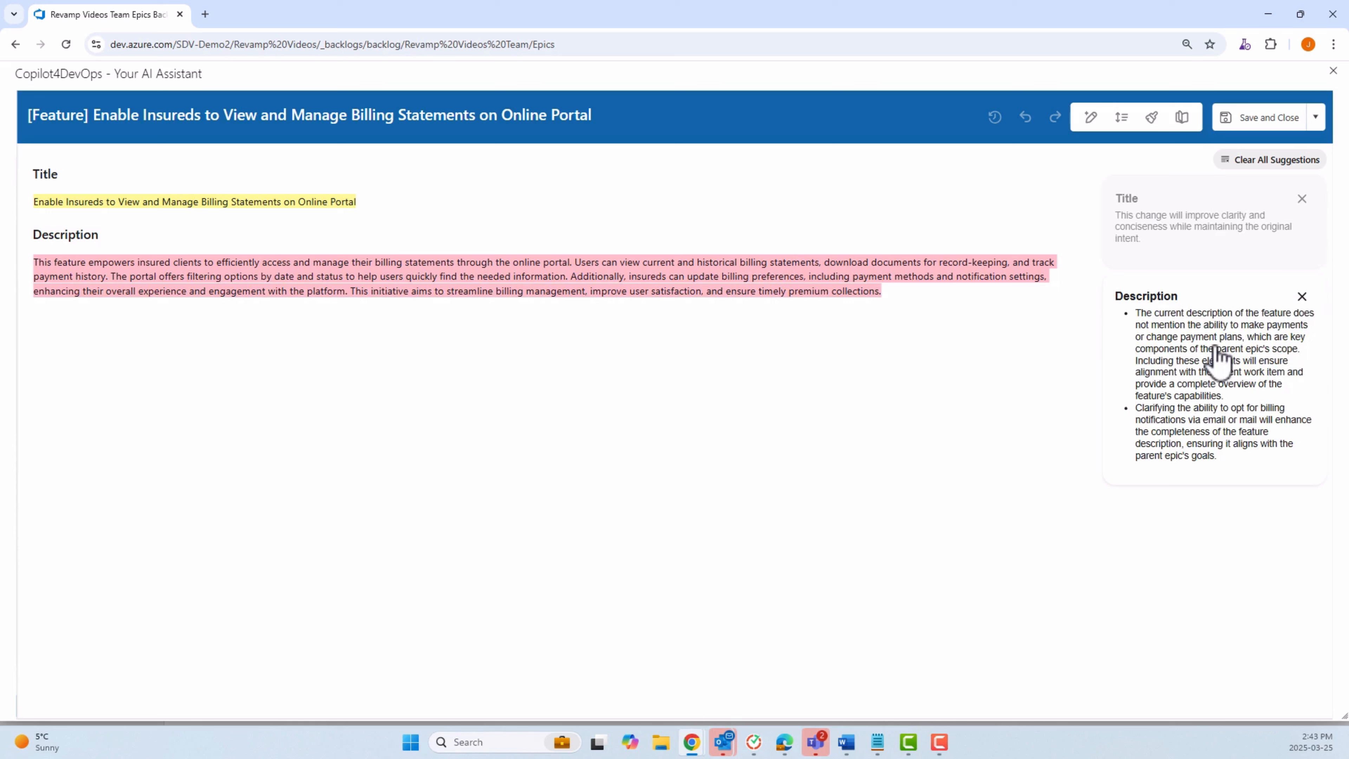
mouse_move(1216, 361)
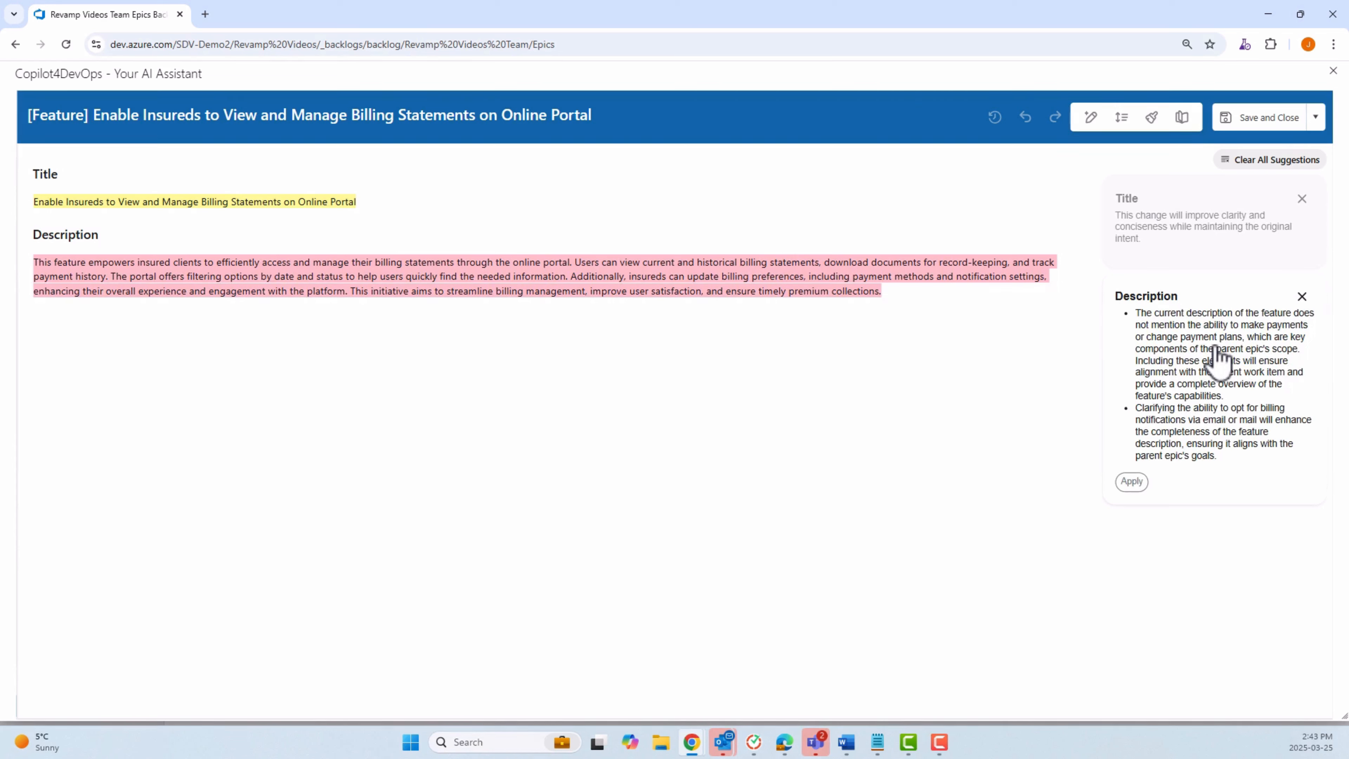
click(1132, 481)
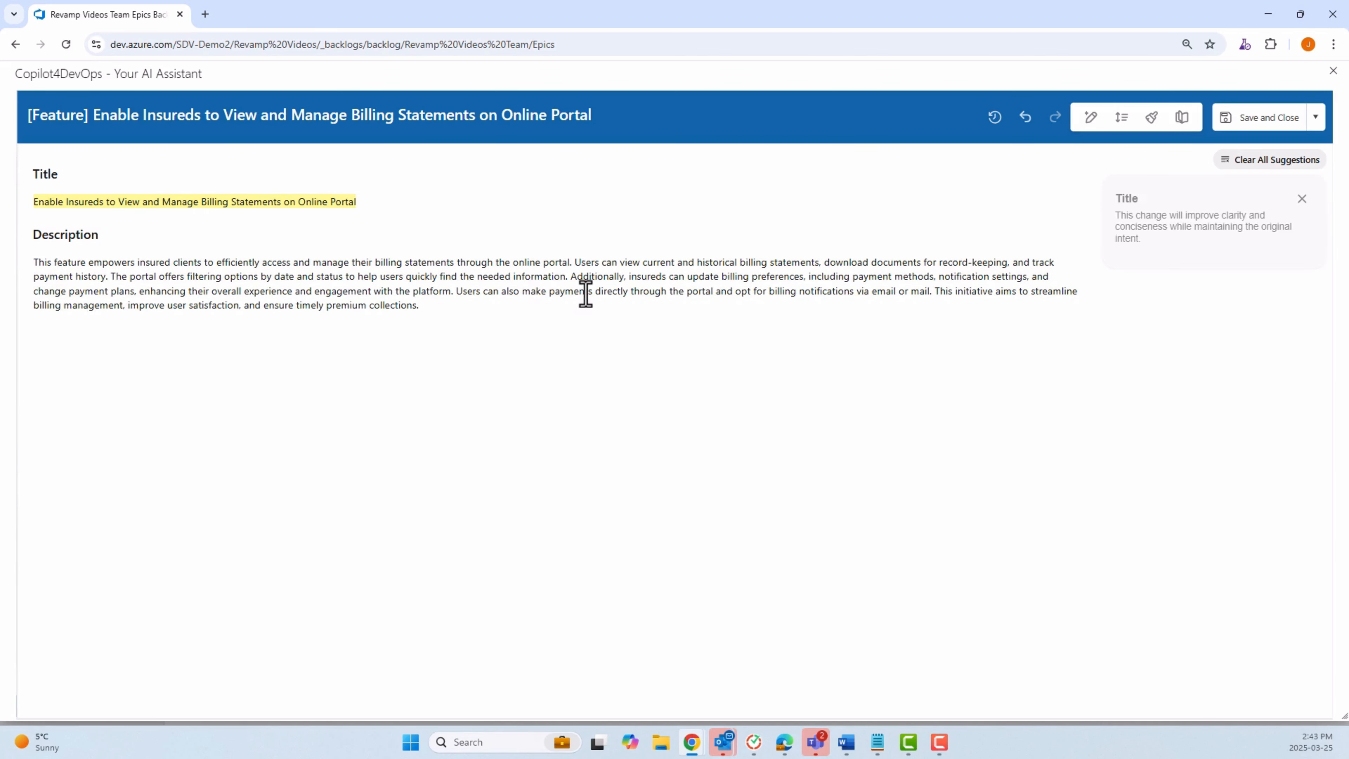
- Compare the edited feature with its original version, then save and close it
click(995, 118)
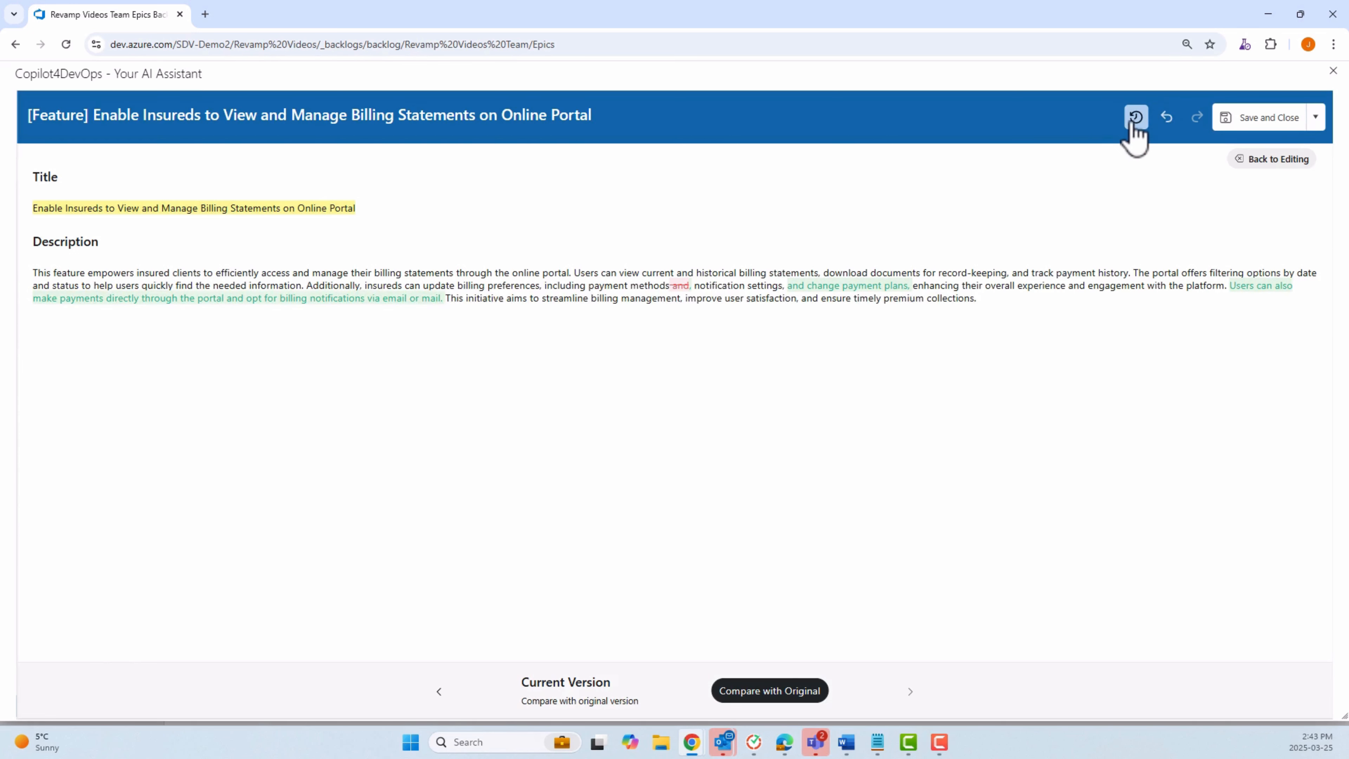
click(1135, 118)
click(1261, 118)
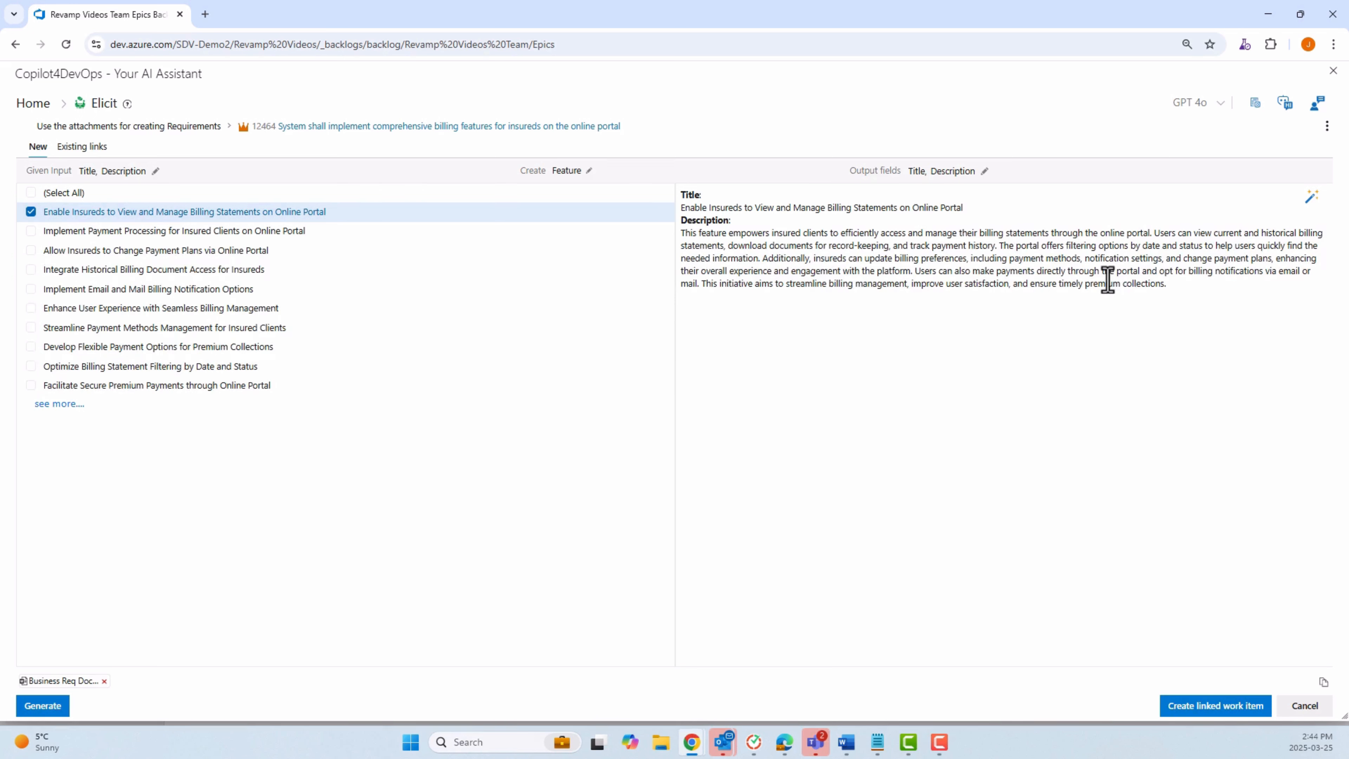
- Create the billing statements feature as a work item linked to its parent epic
click(1229, 706)
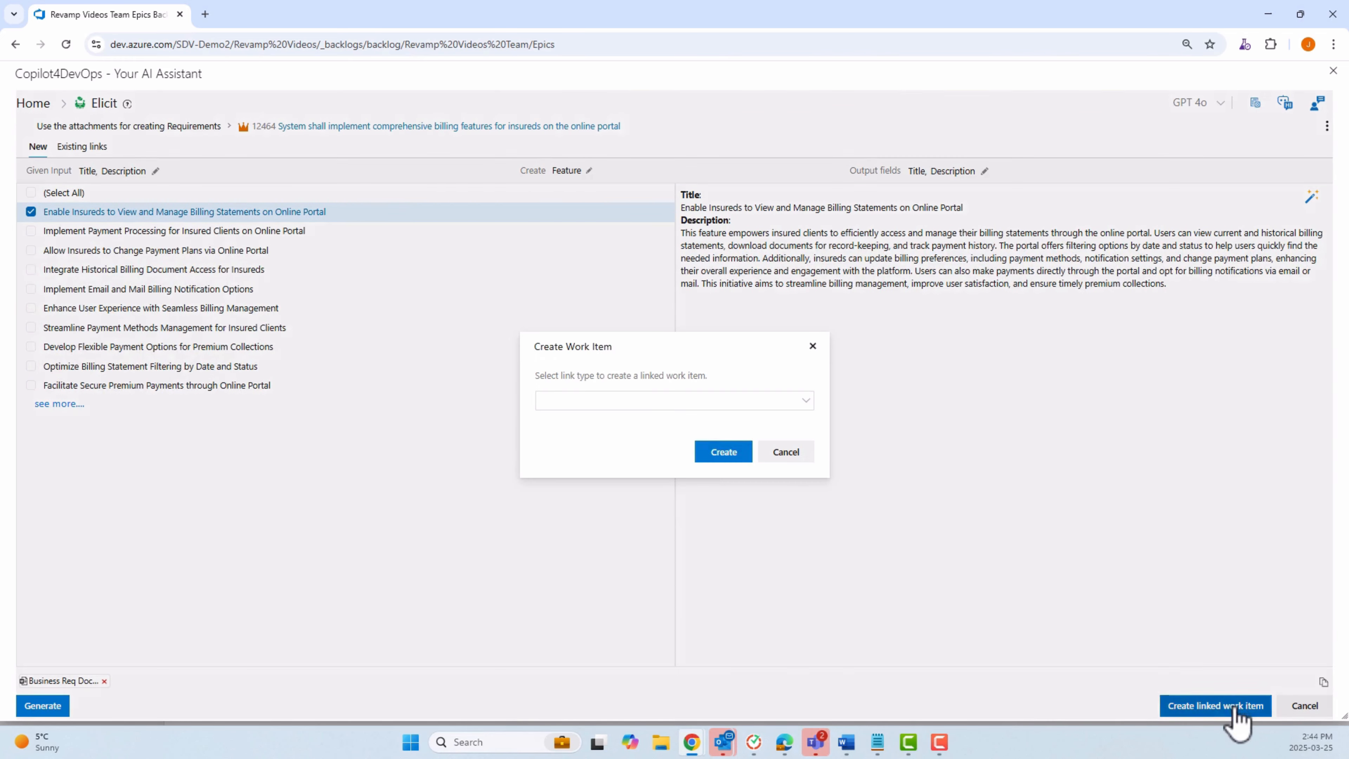
click(731, 456)
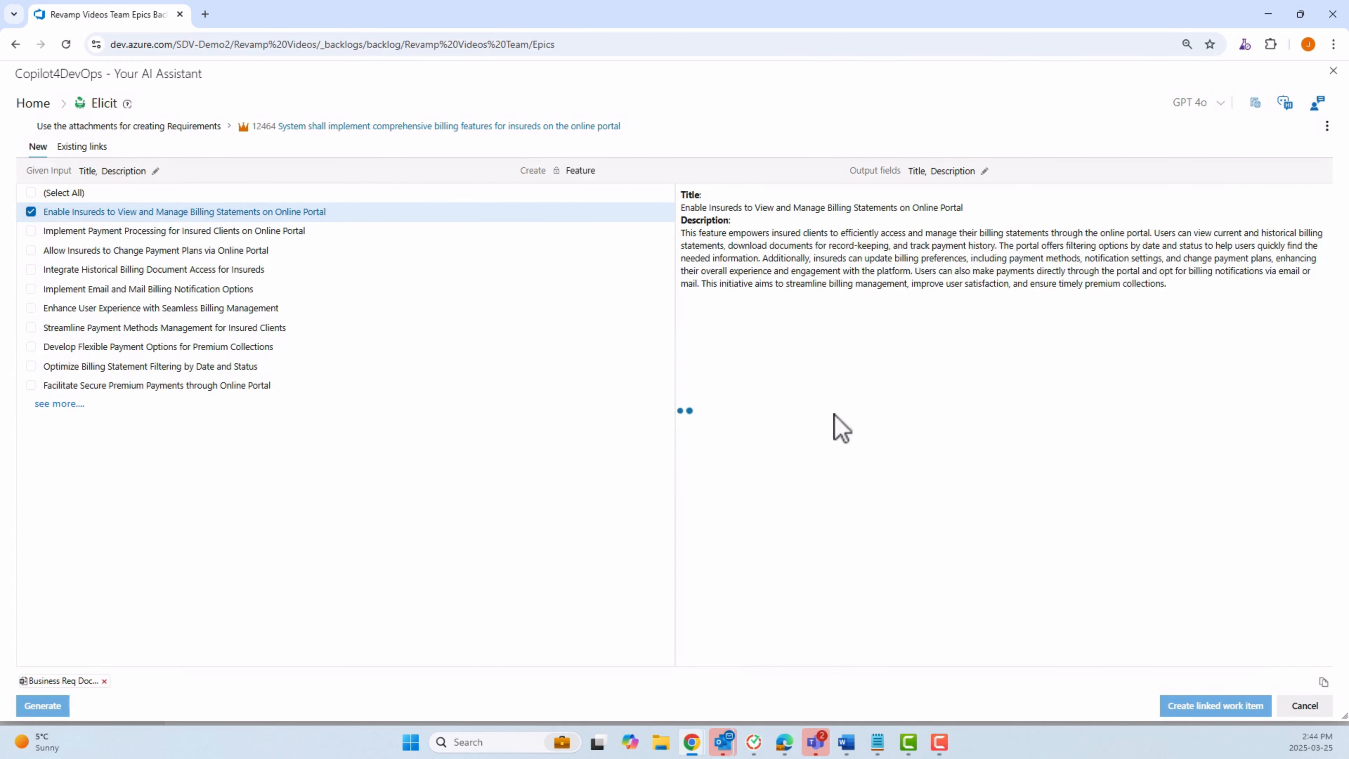